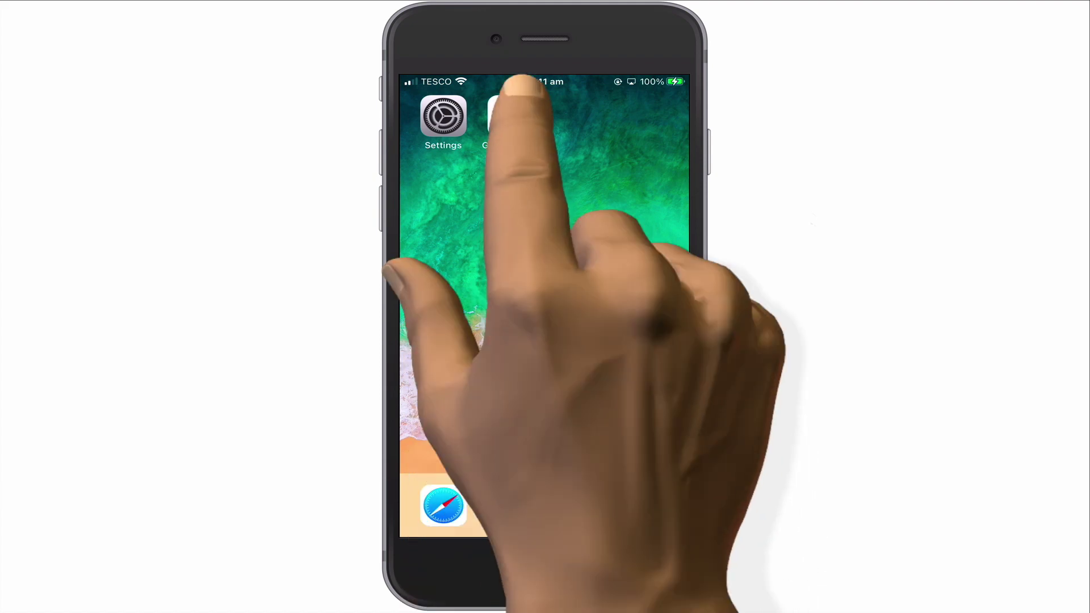
- In Google Home, go from Nest Wifi settings to the Advanced networking page
left_click(511, 116)
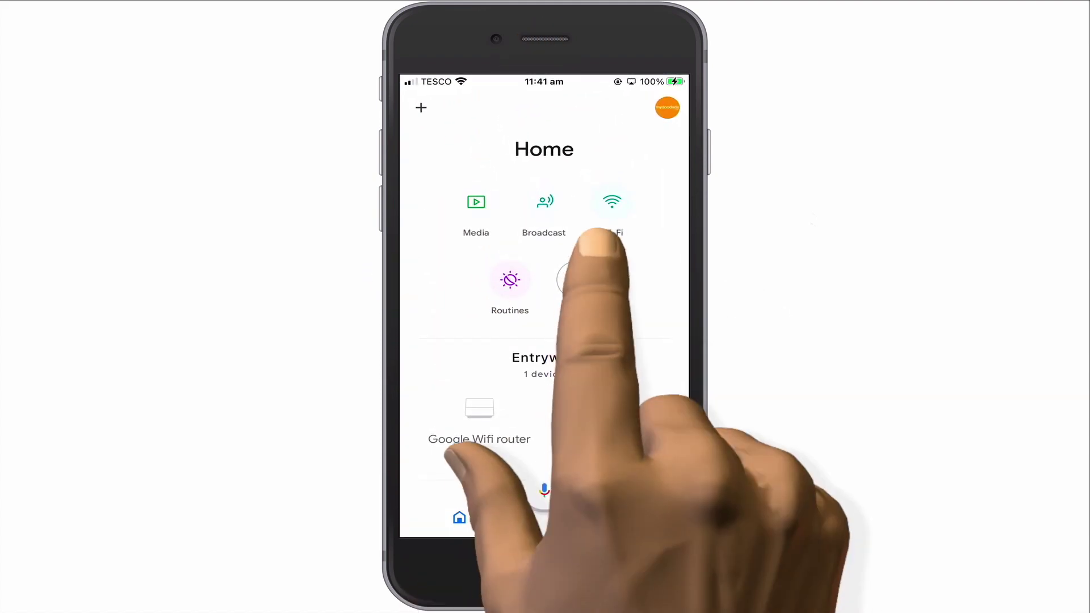
left_click(578, 280)
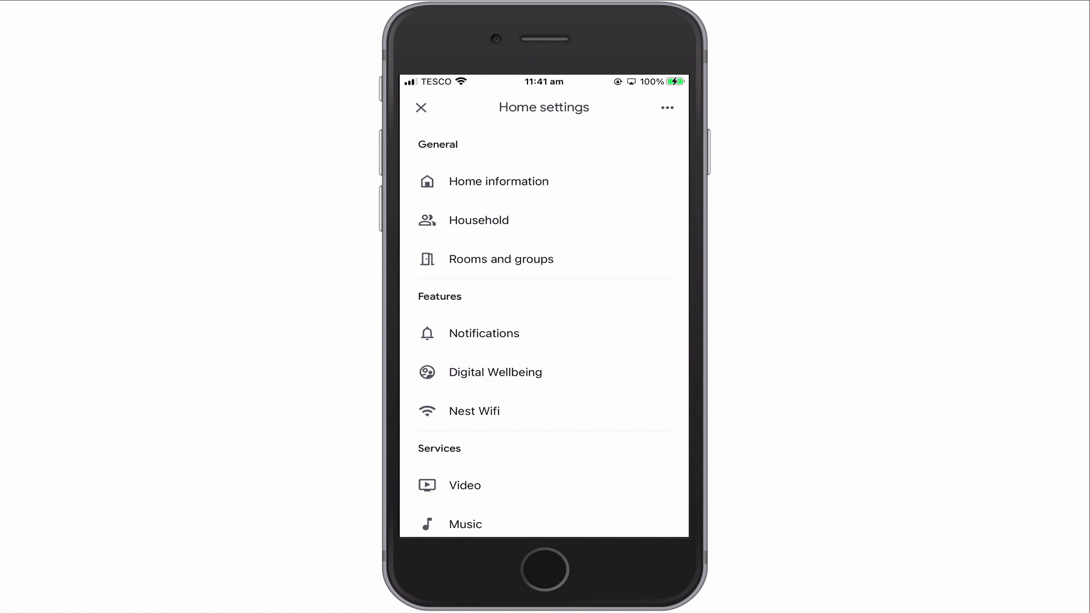
left_click(474, 411)
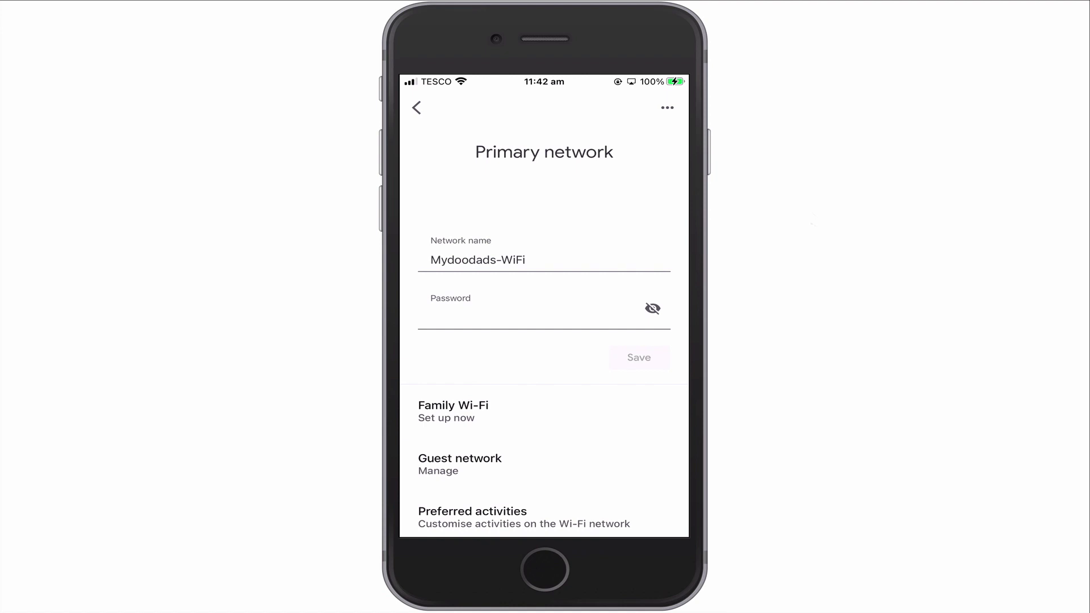
scroll(543, 332, "down", 5)
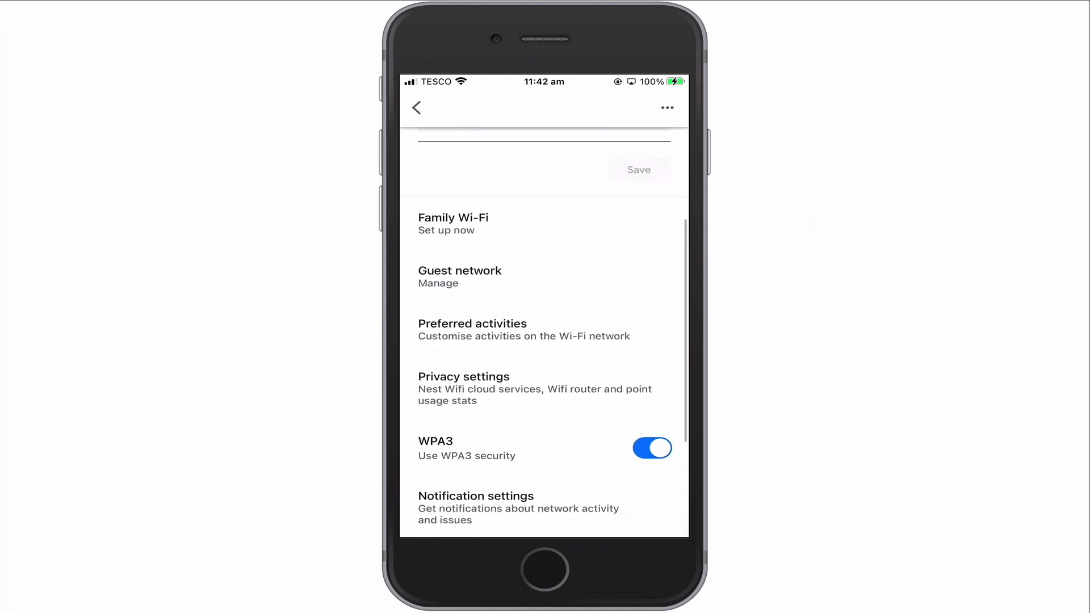
scroll(544, 332, "down", 2)
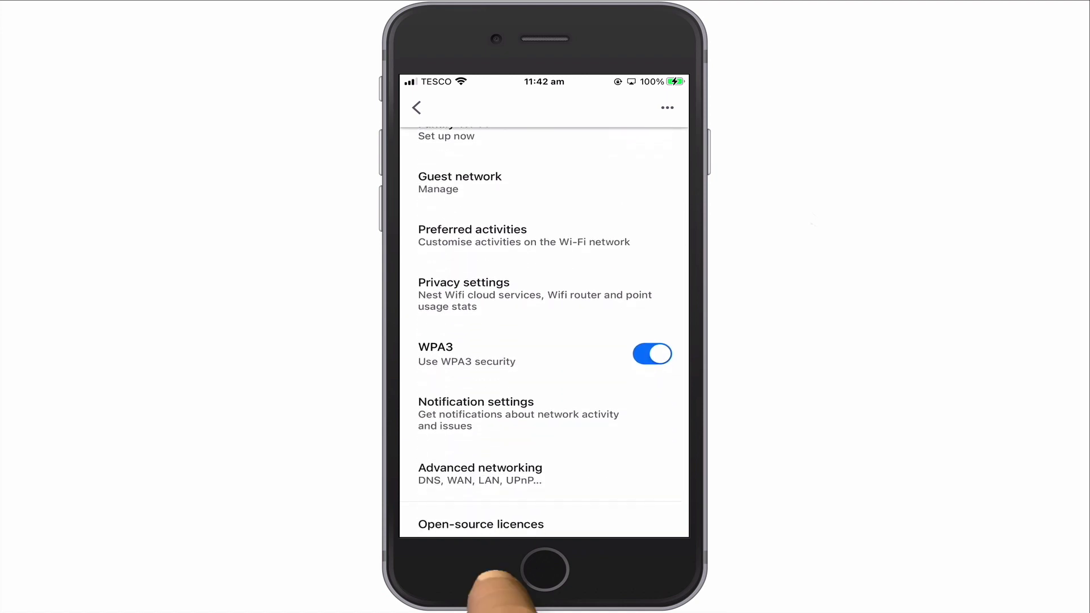
left_click(488, 474)
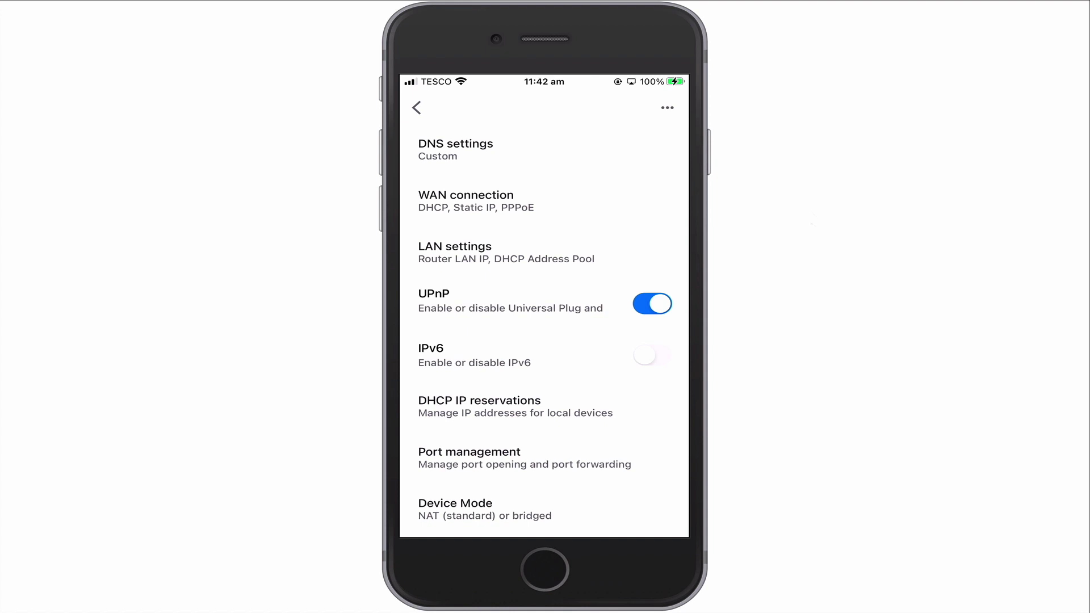
- Review LAN settings: router 192.168.86.1, DHCP pool 192.168.86.20 to 192.168.86.250
left_click(482, 252)
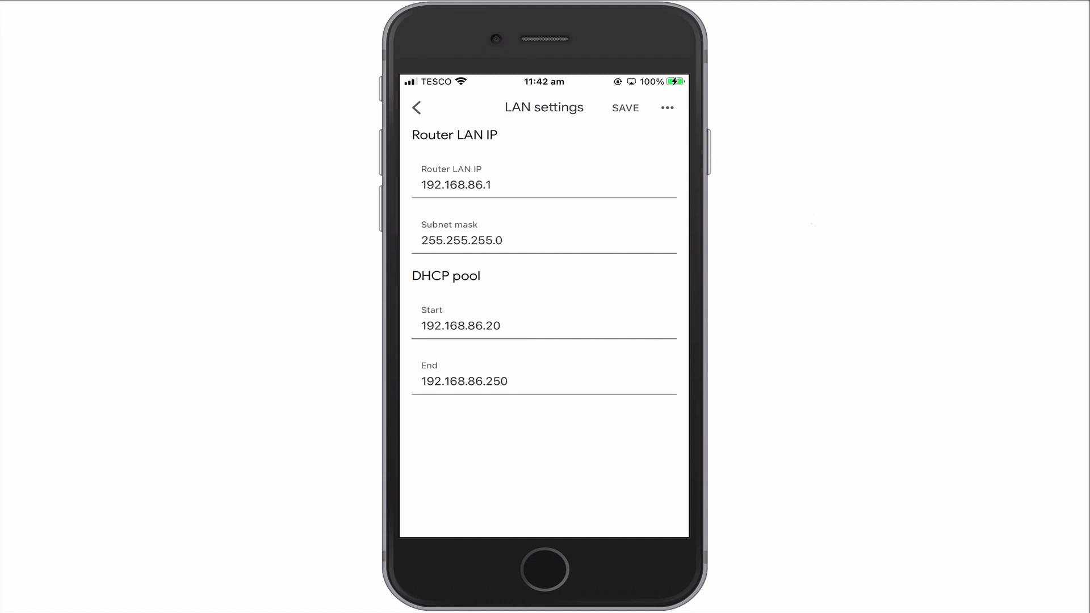
left_click(416, 107)
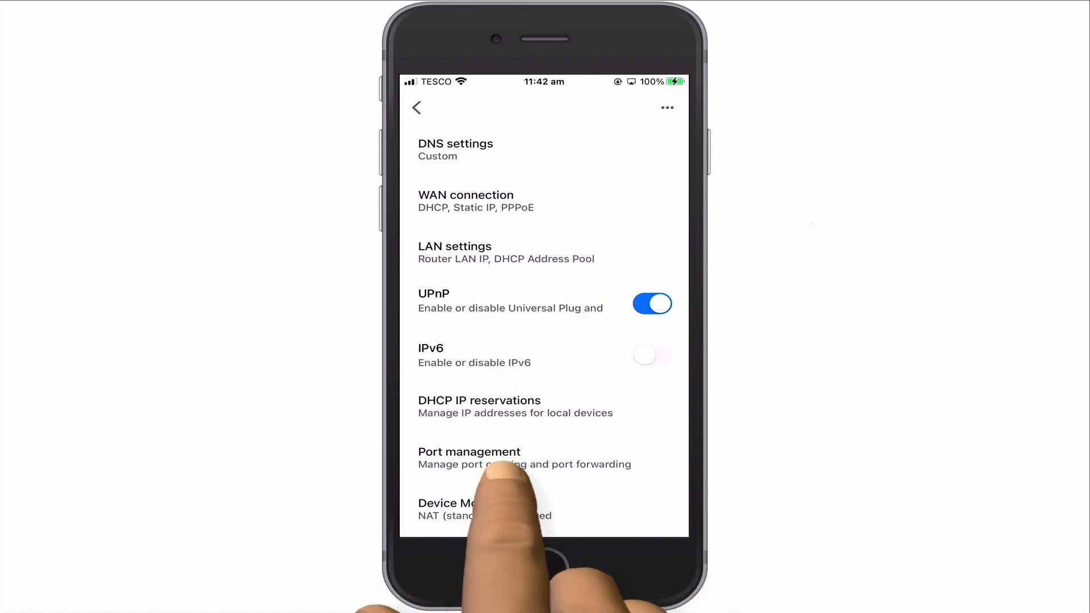
- Check the DHCP IP reservations (one device at 192.168.86.2) and back out to Home settings
left_click(494, 408)
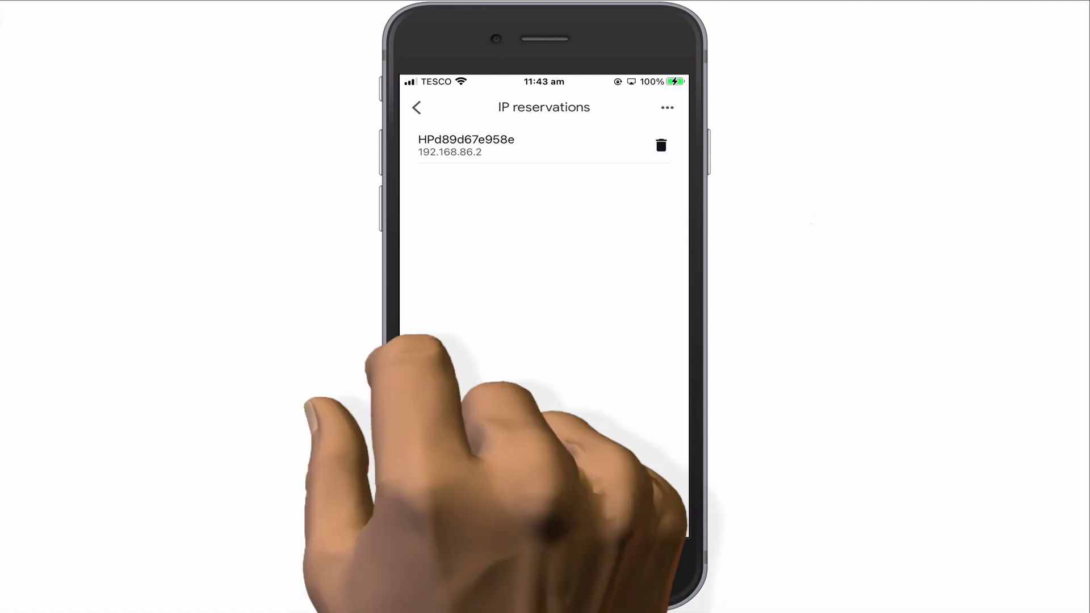
left_click(417, 108)
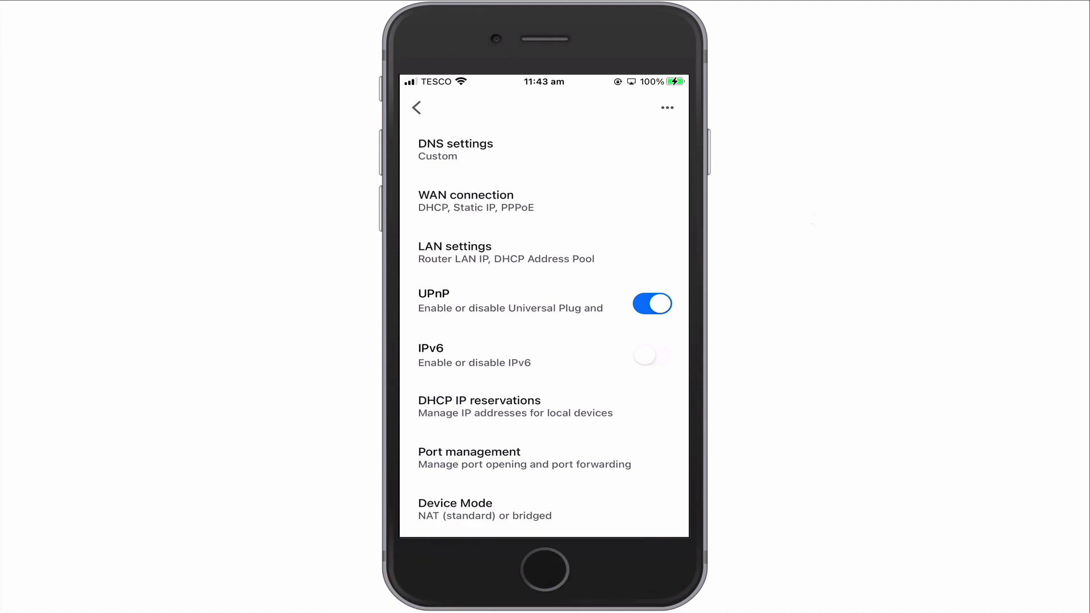
left_click(417, 108)
left_click(417, 107)
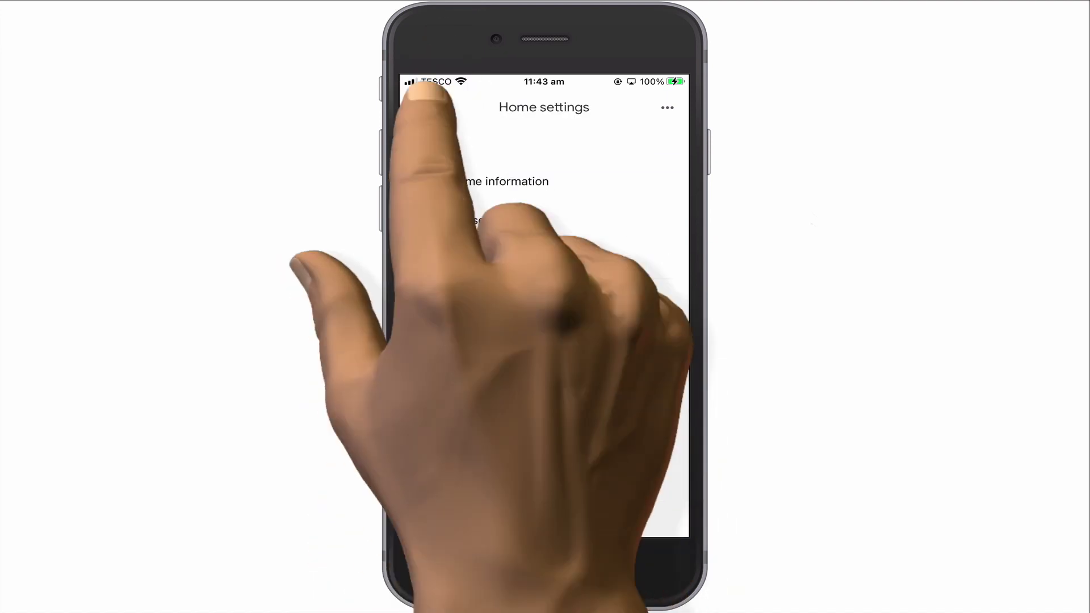
left_click(416, 108)
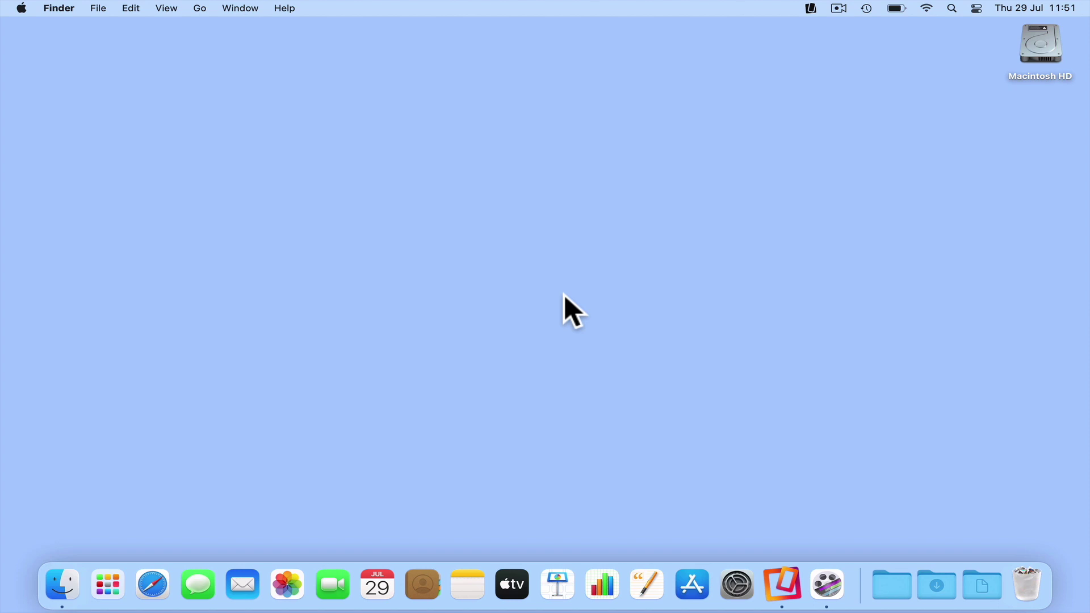
left_click(154, 583)
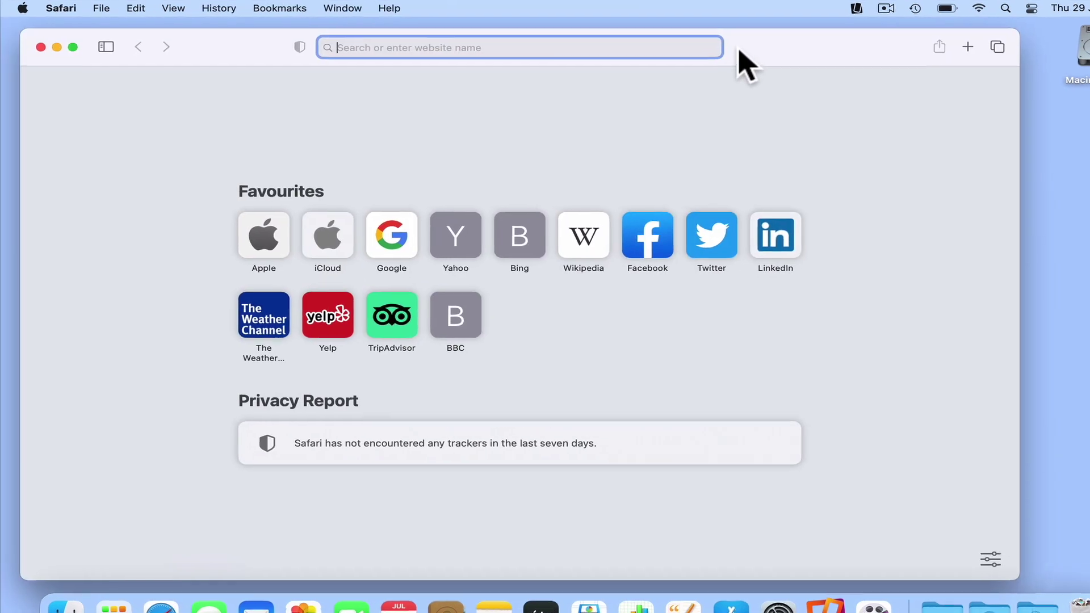
- Find the DS620slim at 192.168.86.25 via find.synology.com and connect to it
type("find.synology.com/")
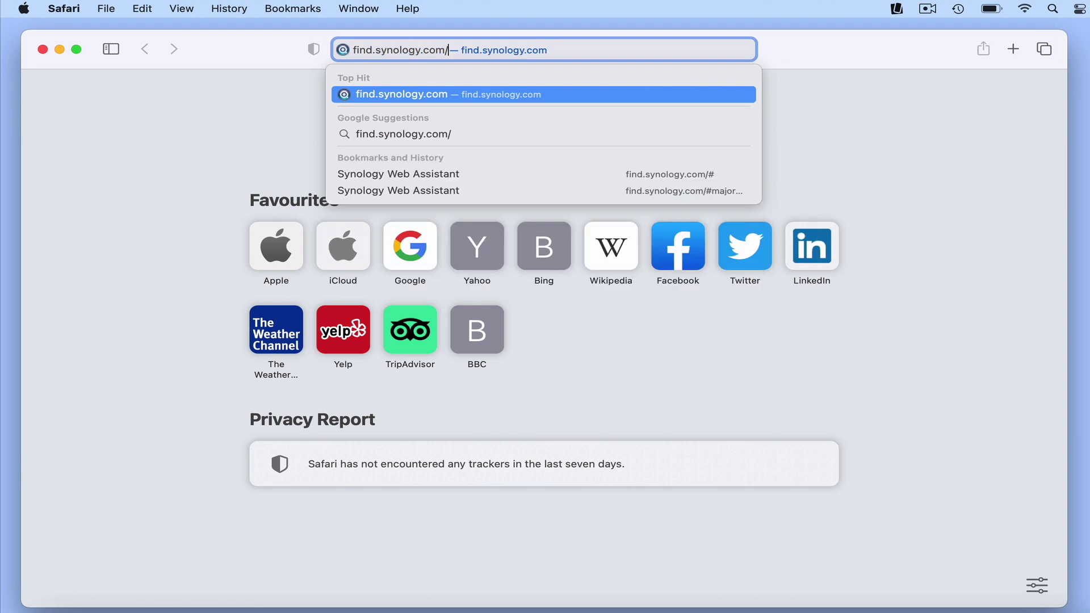
key("Return")
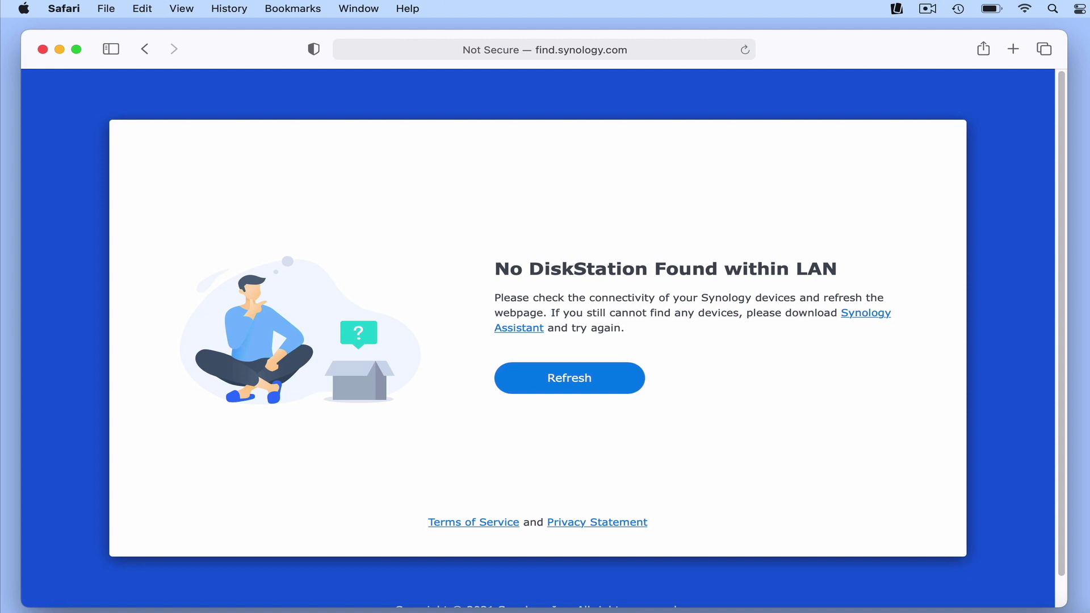
left_click(598, 380)
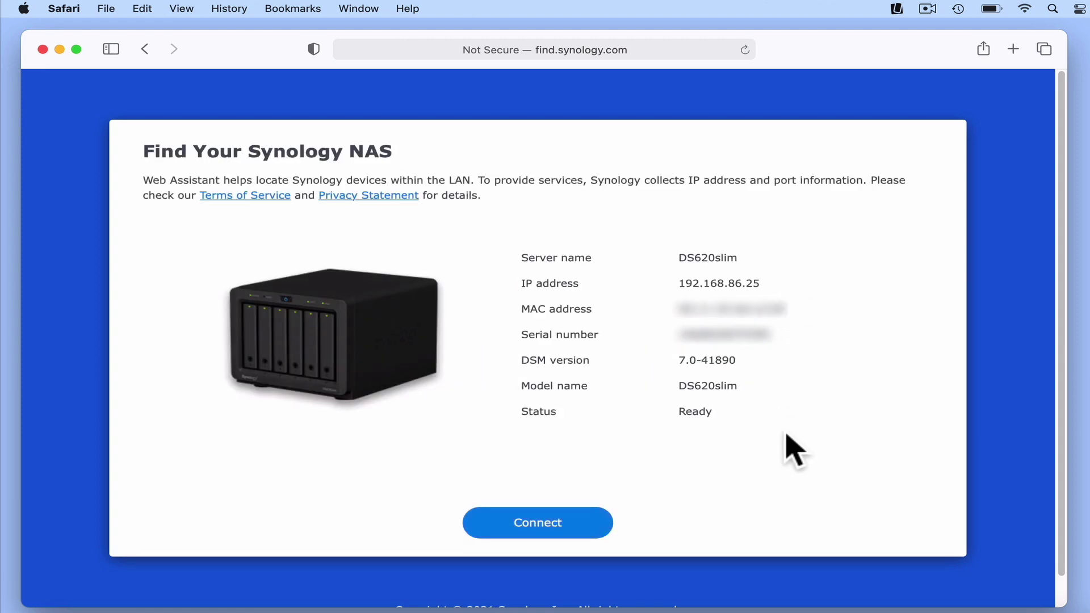
left_click(571, 525)
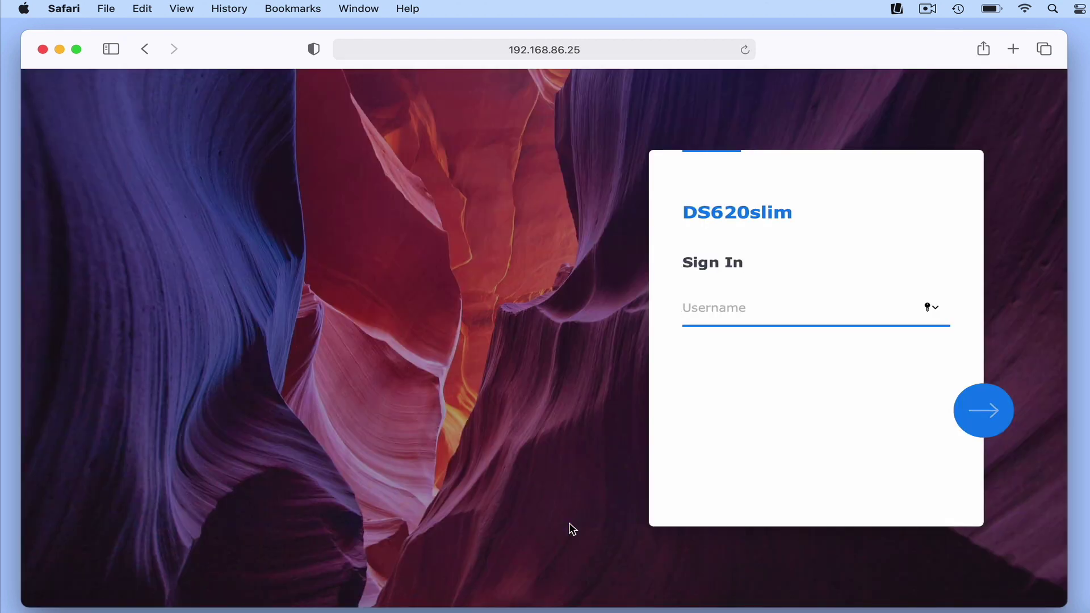
- Sign in to DSM as administrator without saving the password, and open Control Panel
type("administrator")
key("Return")
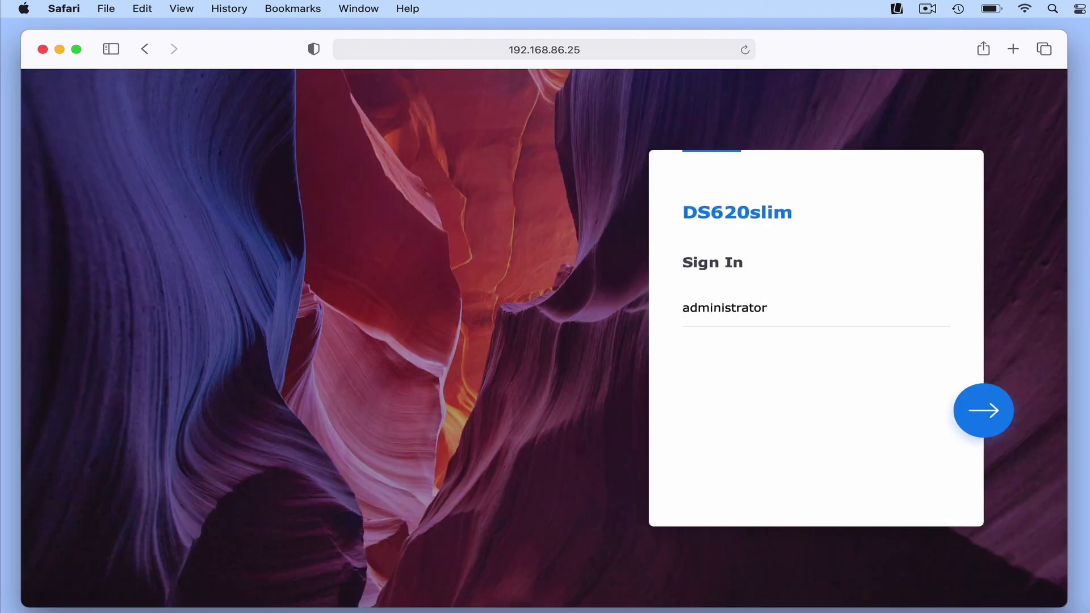
type("•••••••")
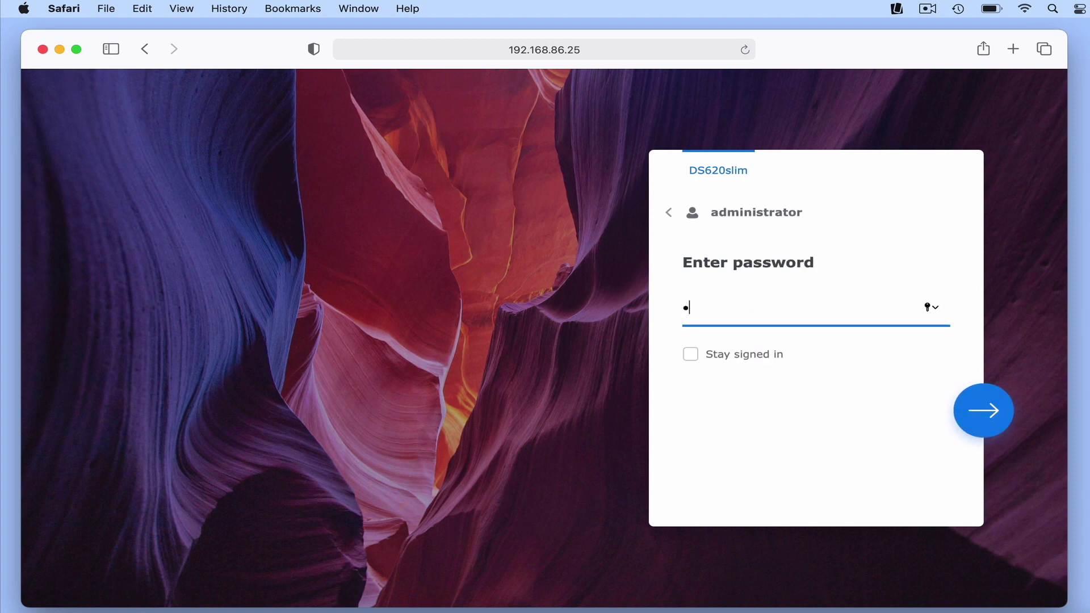
type("•••")
left_click(973, 424)
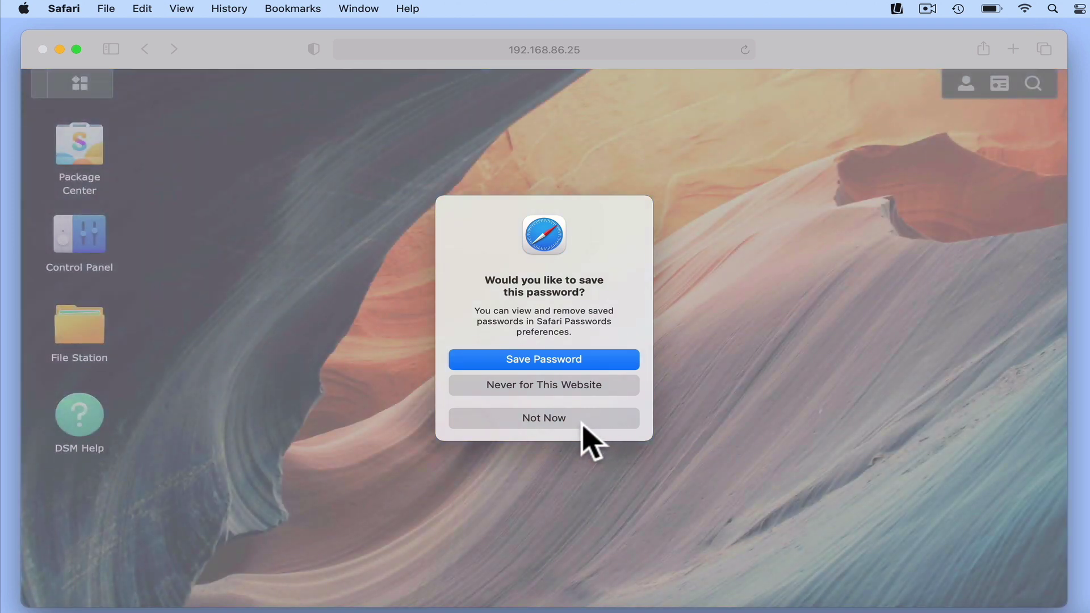
left_click(582, 424)
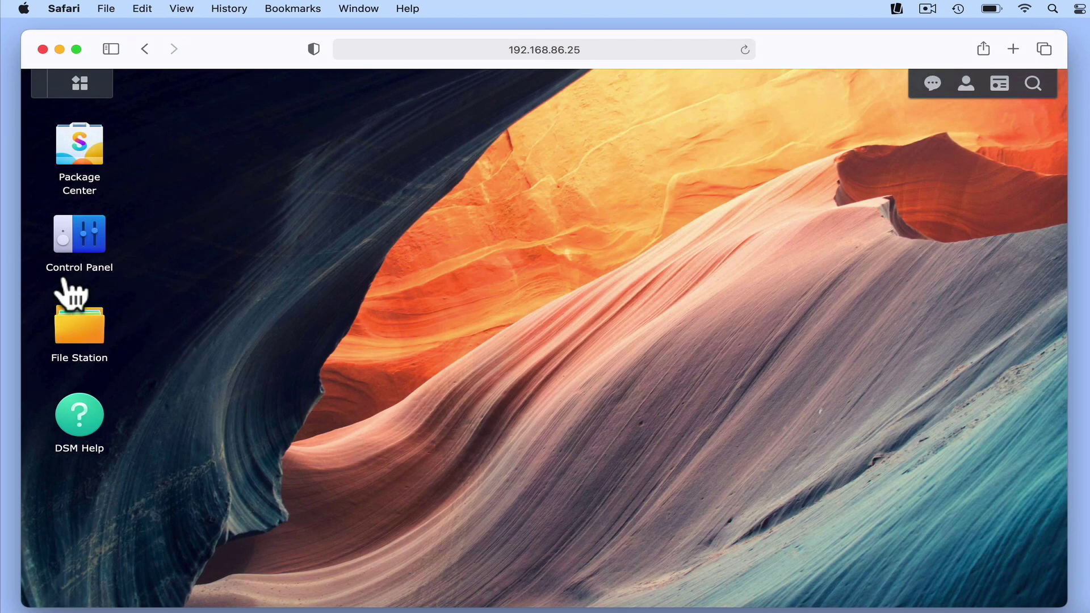
left_click(84, 245)
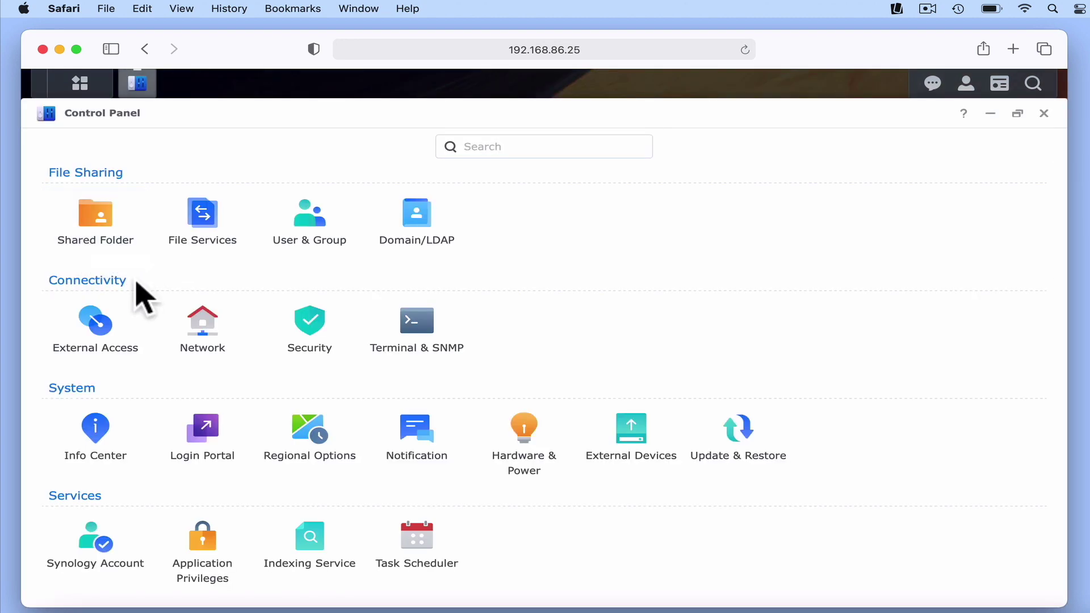
- Open the LAN 1 edit dialog under Network > Network Interface
left_click(222, 341)
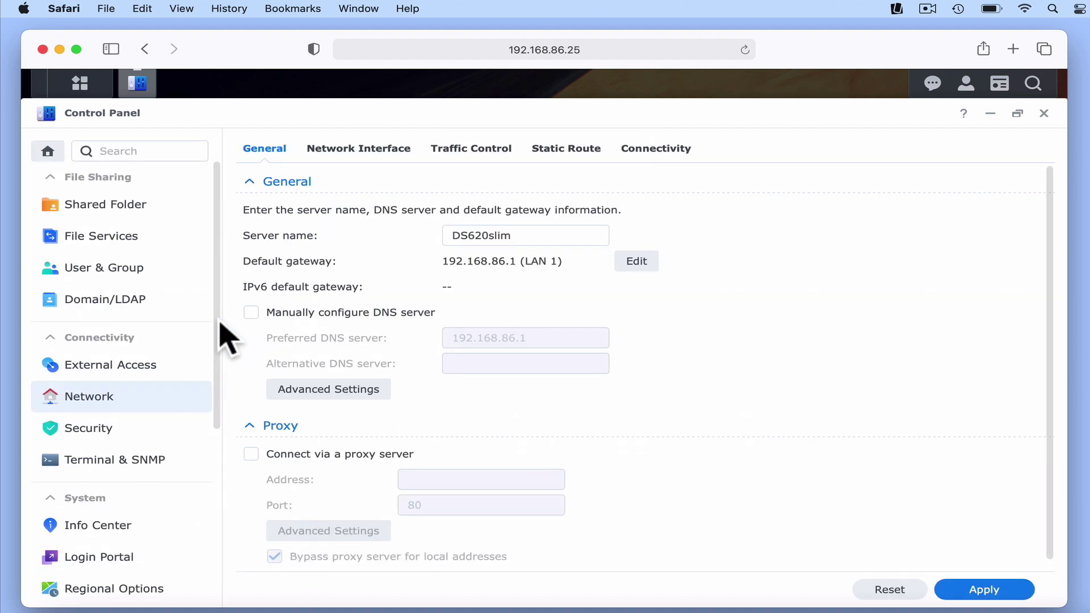
left_click(352, 156)
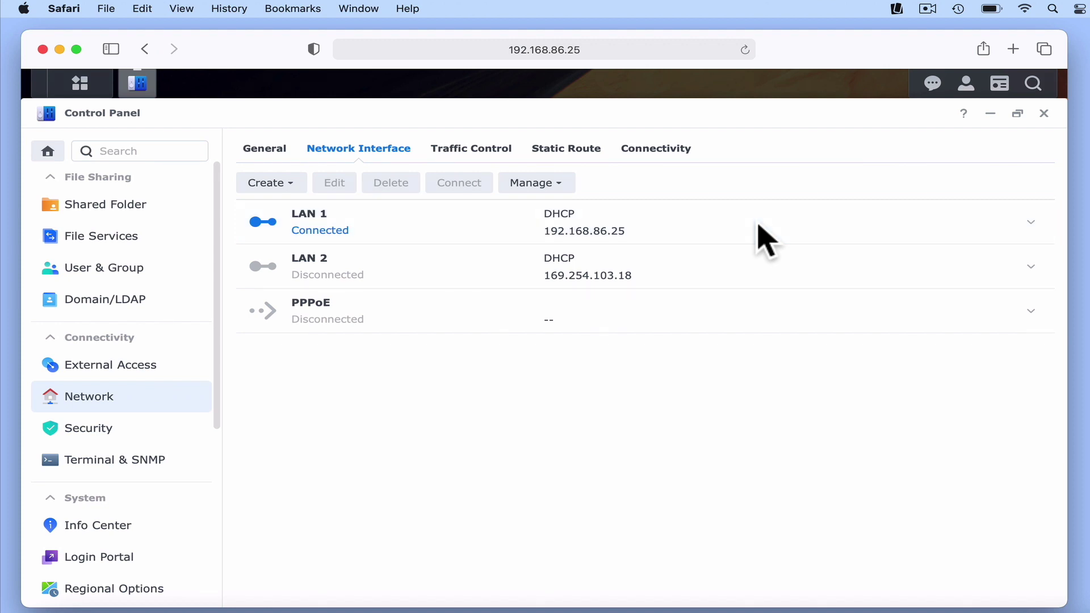
left_click(751, 220)
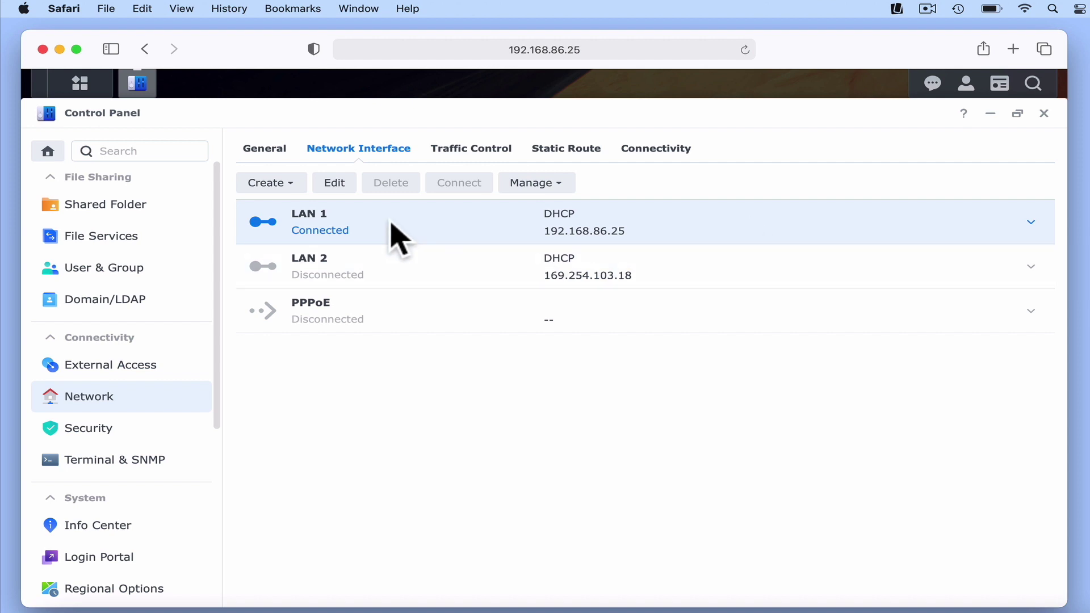
left_click(335, 183)
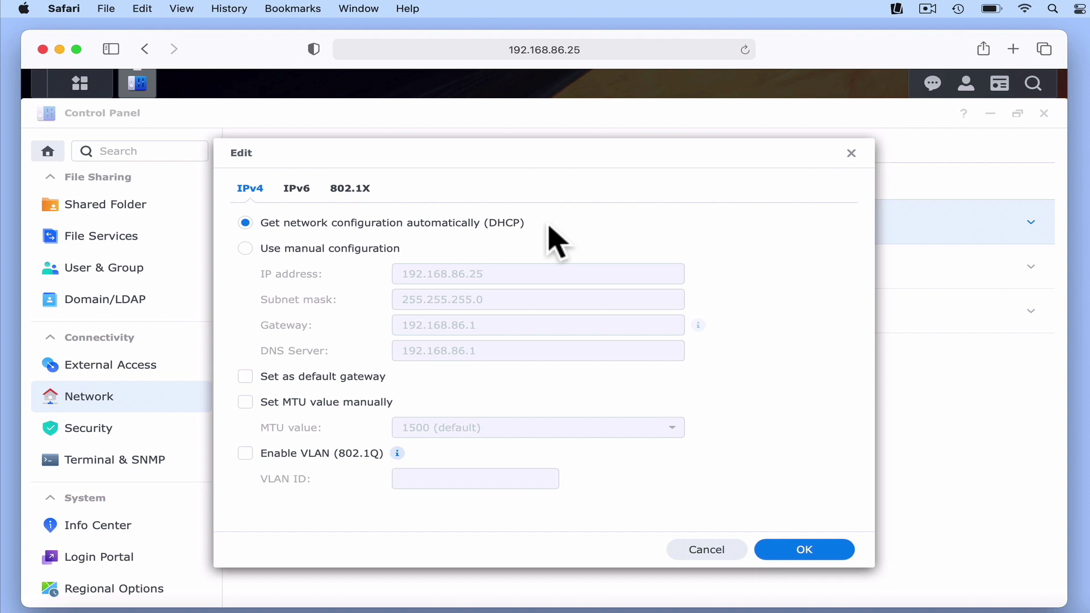
- Give LAN 1 manual IP 192.168.86.3, mask 255.255.255.0, gateway and DNS 192.168.86.1, and apply
left_click(285, 250)
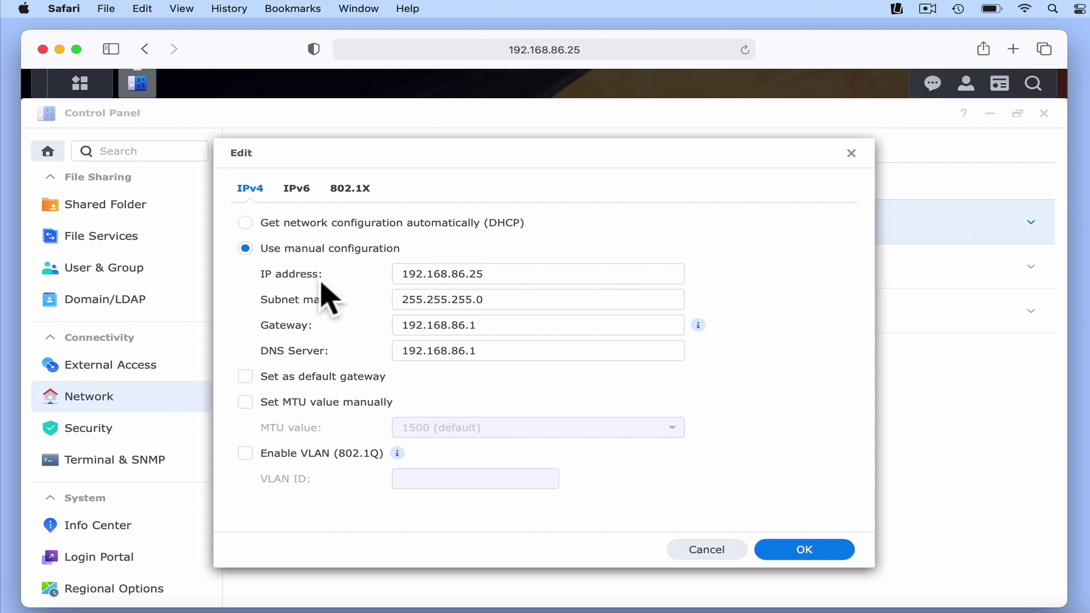
left_click(495, 276)
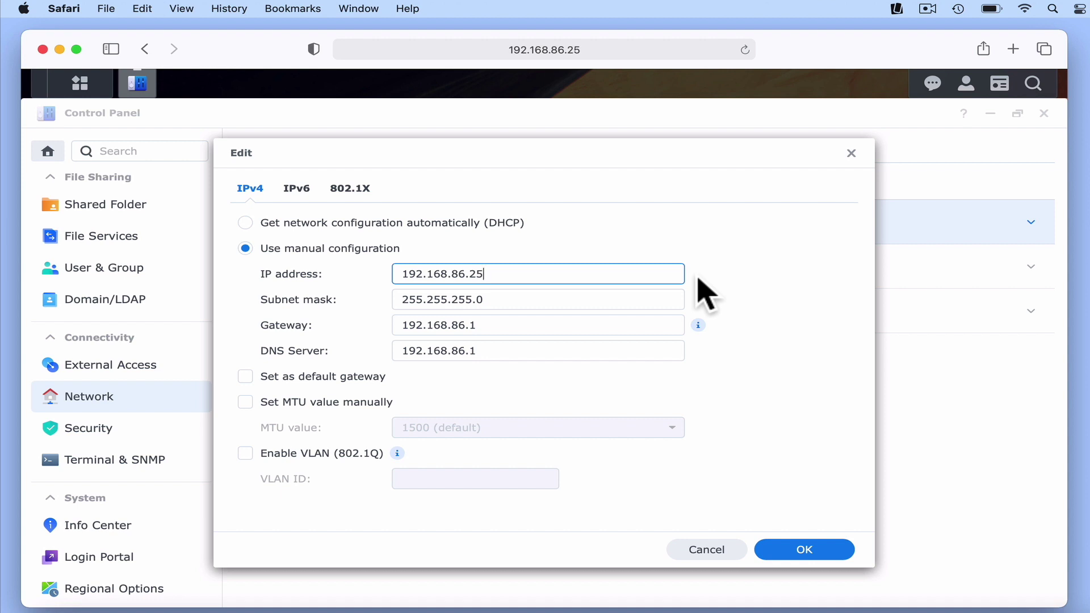
key("BackSpace")
key("BackSpace")
type("3")
left_click(669, 299)
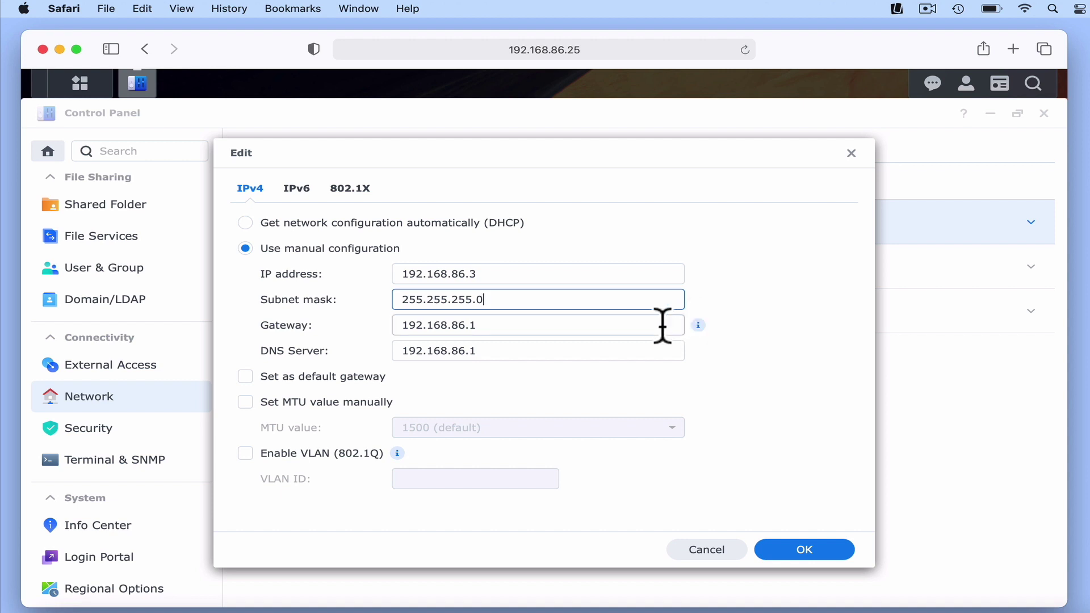
left_click(662, 325)
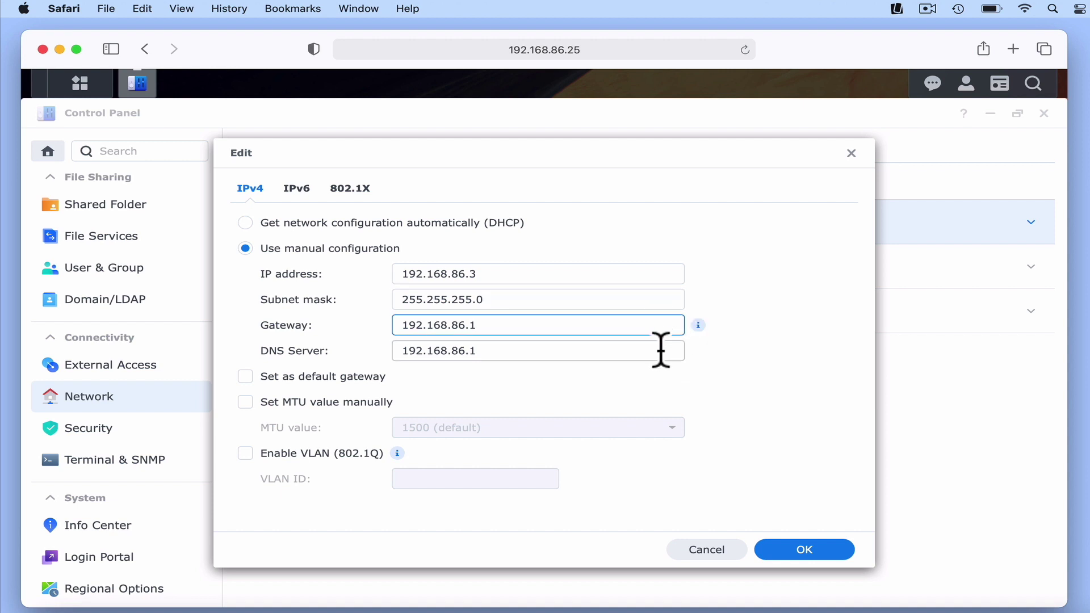
left_click(661, 350)
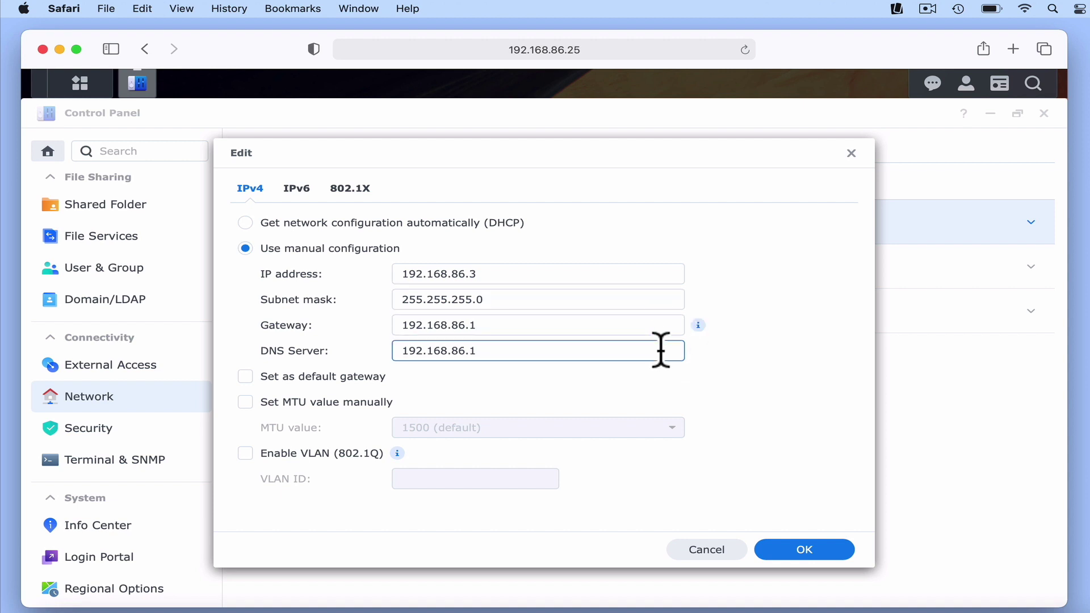
left_click(729, 370)
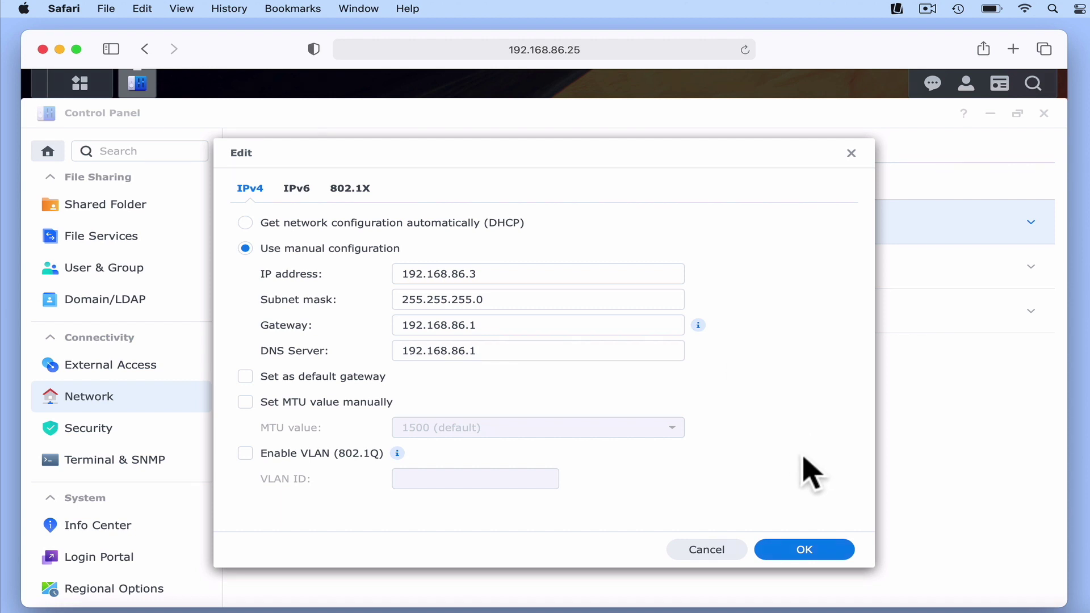
left_click(817, 554)
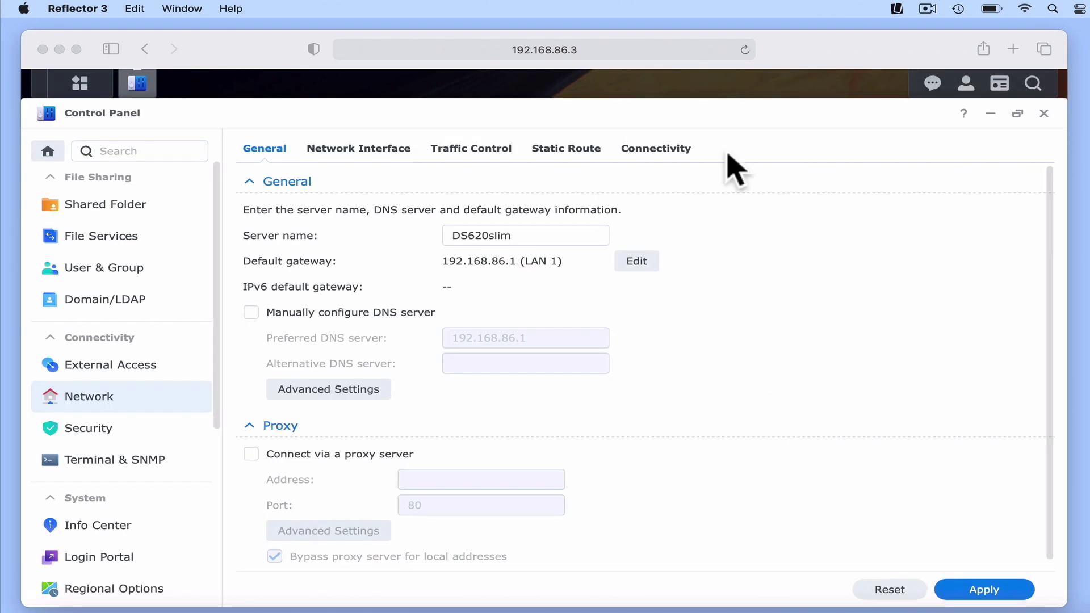
- Confirm the page is at 192.168.86.3 and LAN 1 shows Static IP, then close Control Panel
left_click(775, 60)
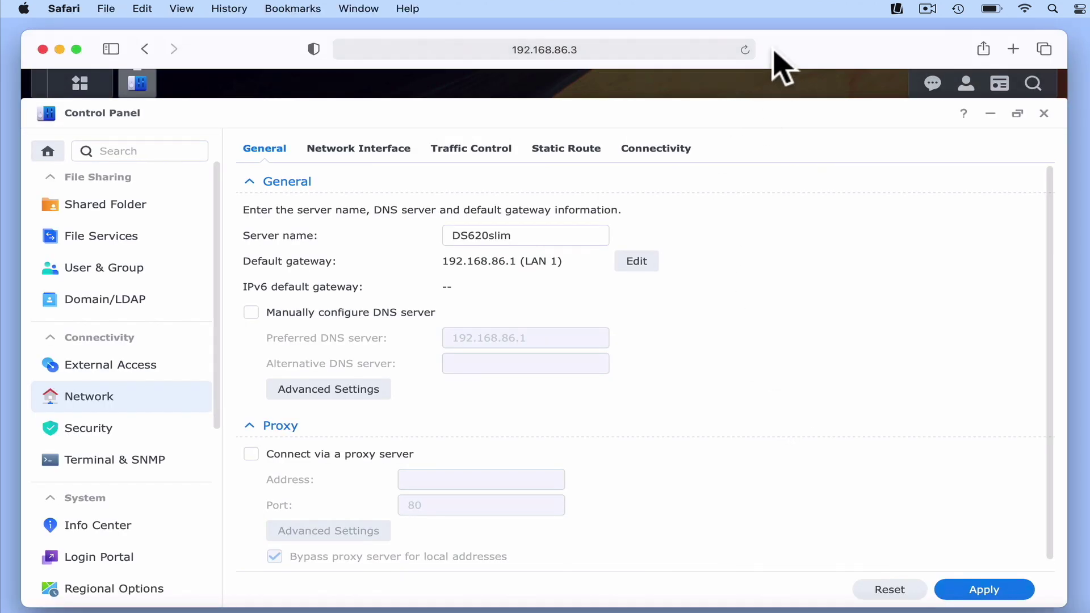
left_click(611, 51)
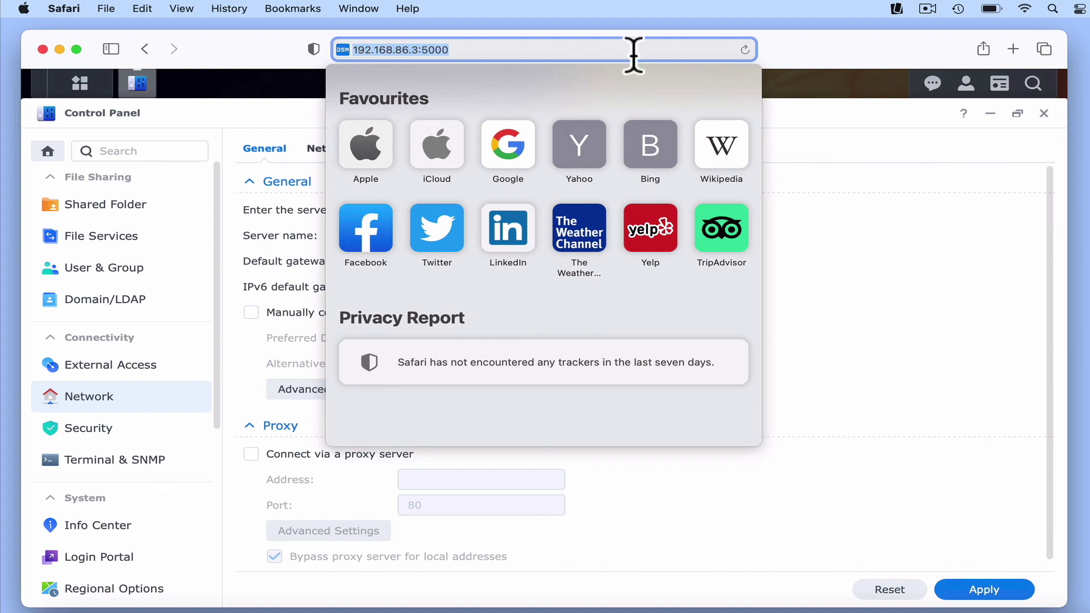
key("Escape")
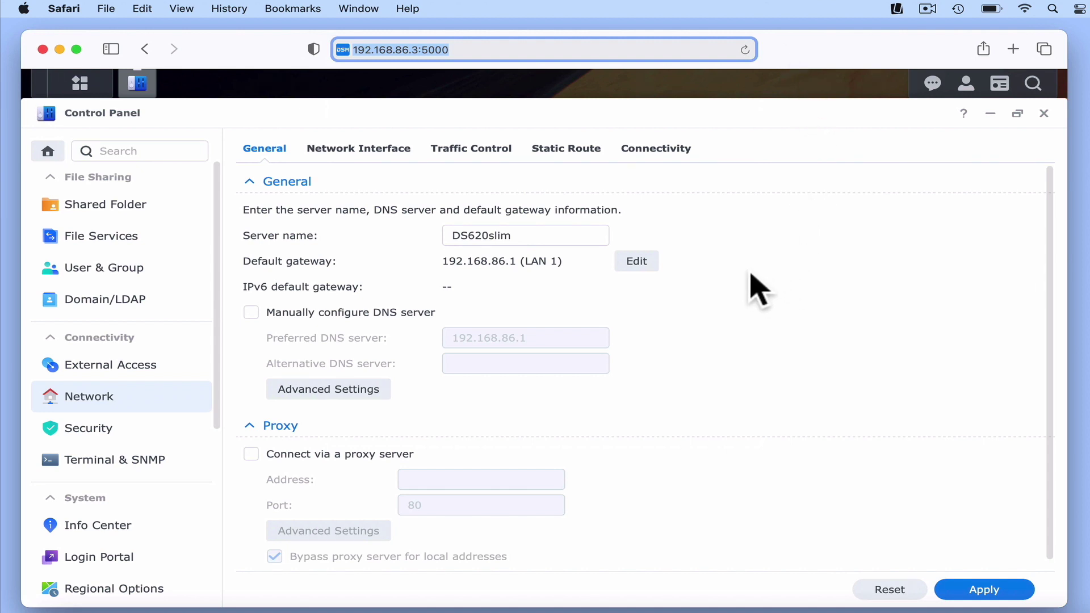
left_click(394, 158)
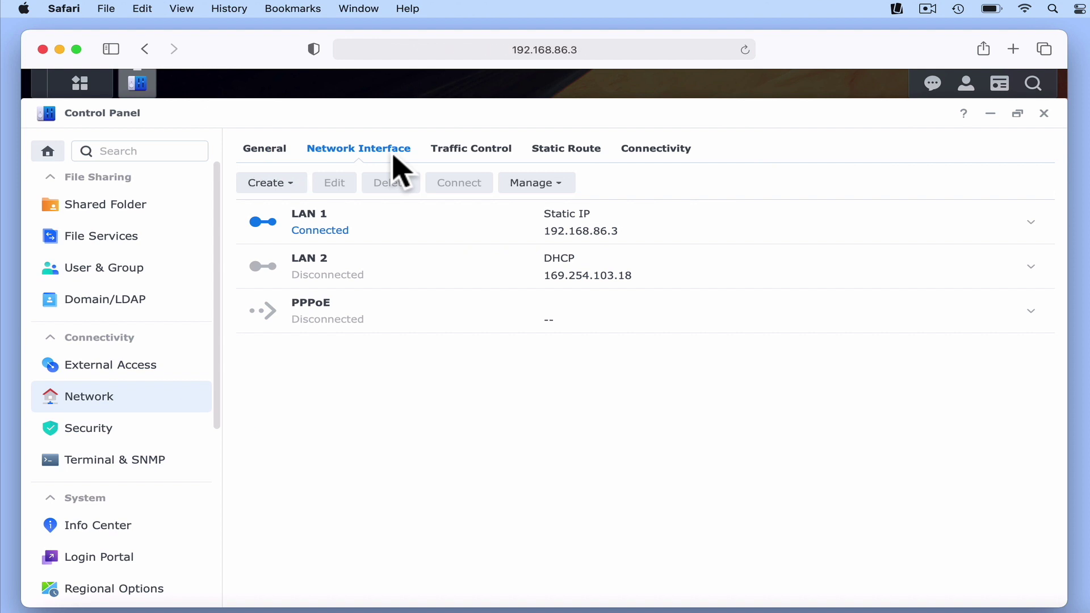
left_click(690, 229)
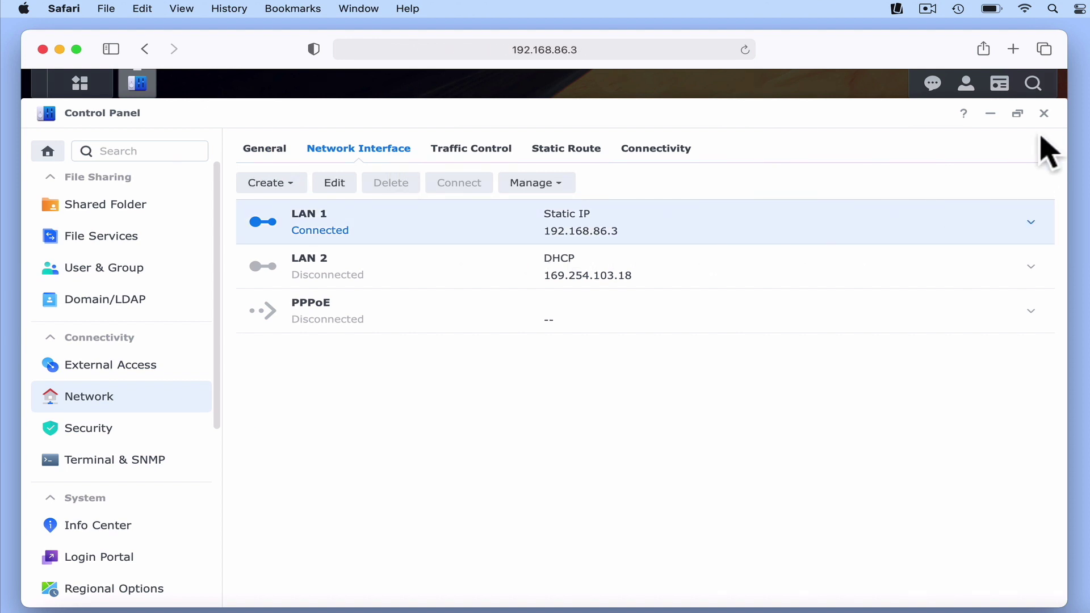
left_click(1044, 113)
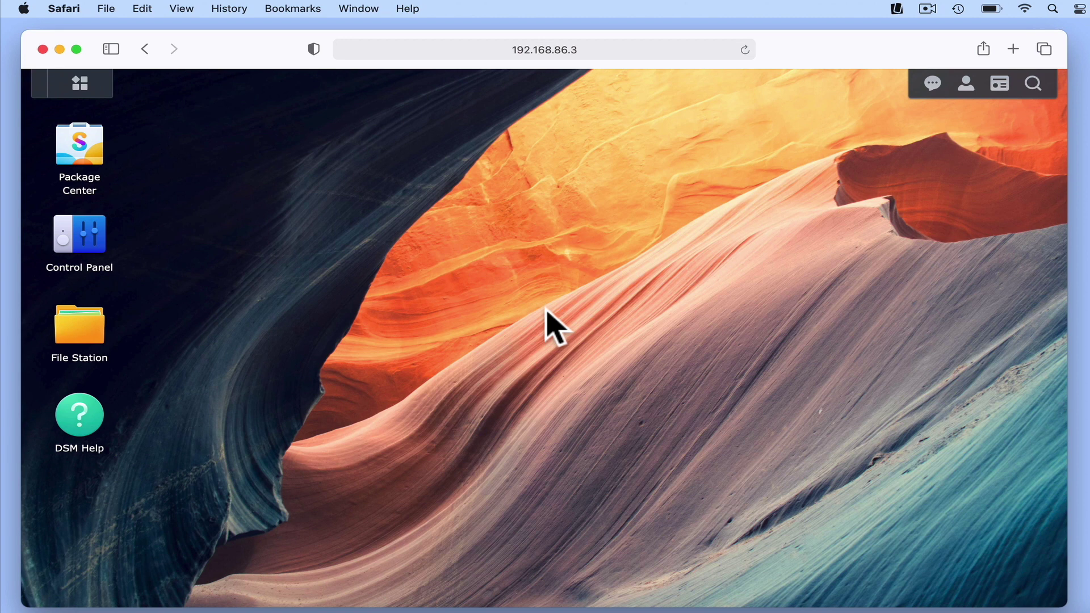
- Sign out of DSM from the account menu, returning to the 192.168.86.3 sign-in page
left_click(966, 84)
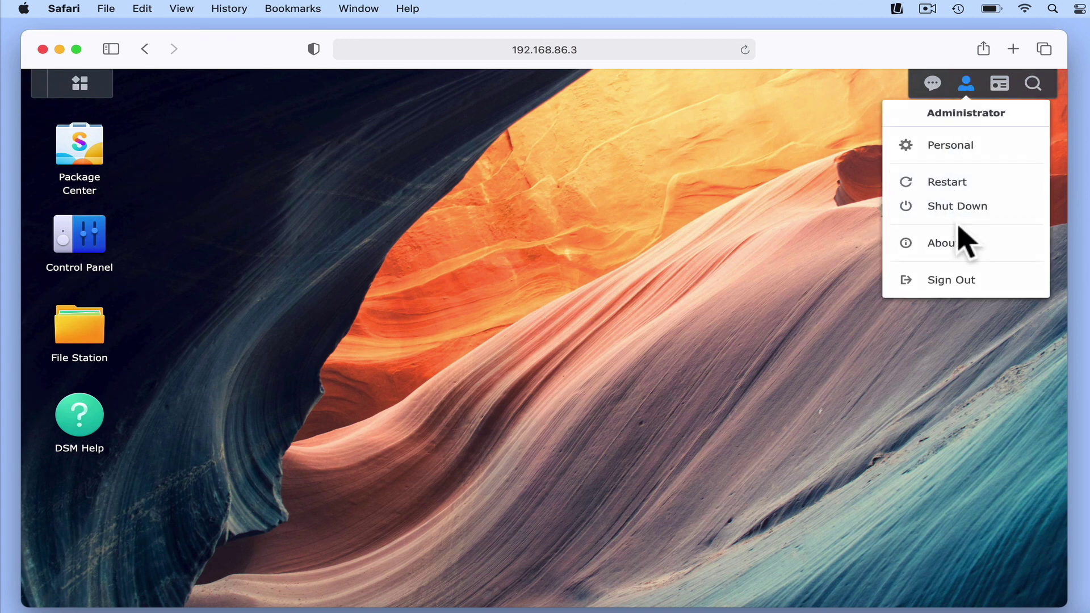
left_click(958, 279)
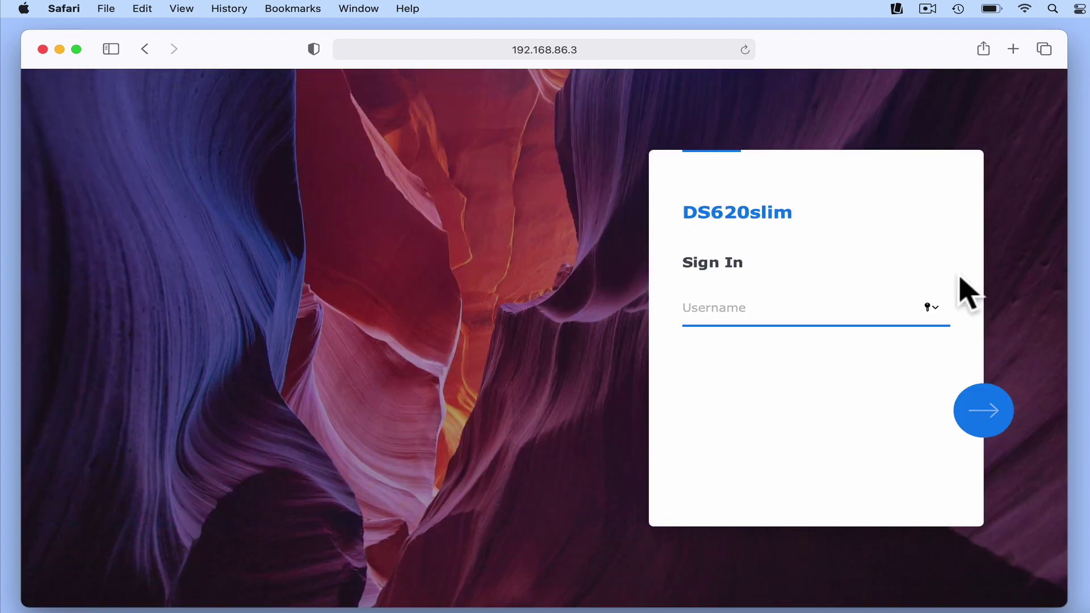